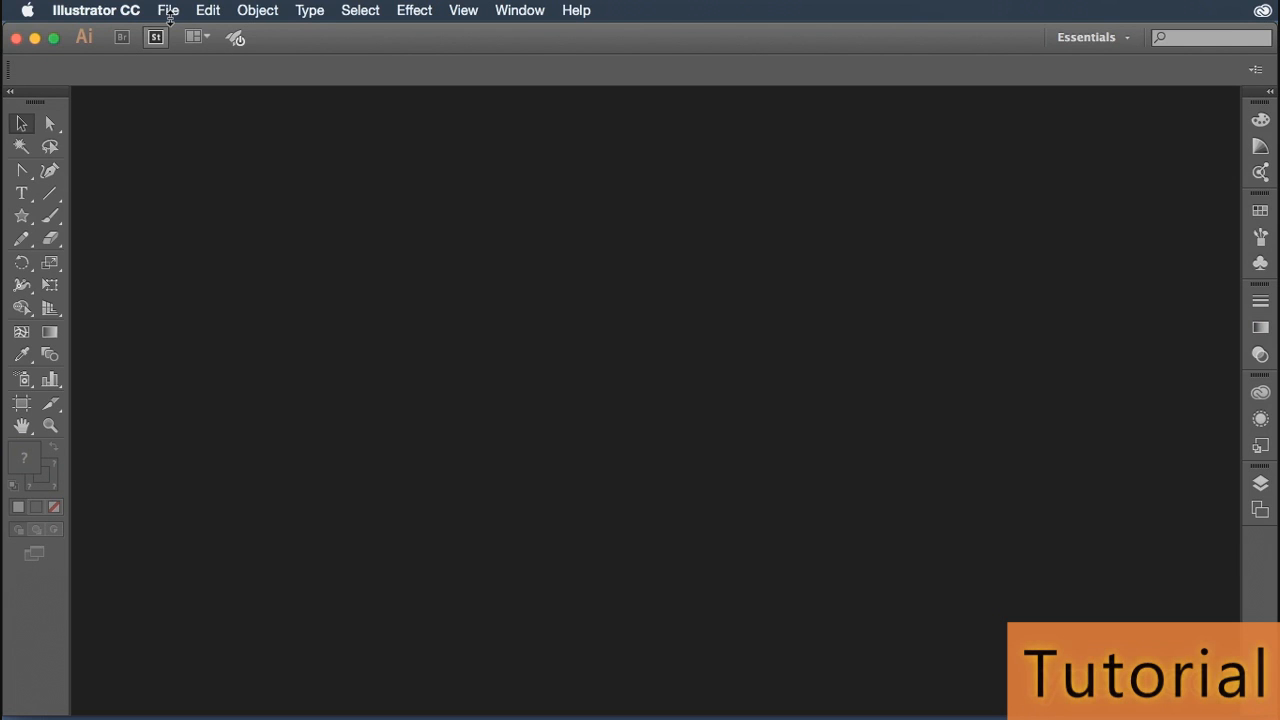
Open the File menu from the menu bar
left_click(178, 11)
Create a new Web document, Untitled-10, at 960 x 560 px with one artboard
left_click(185, 34)
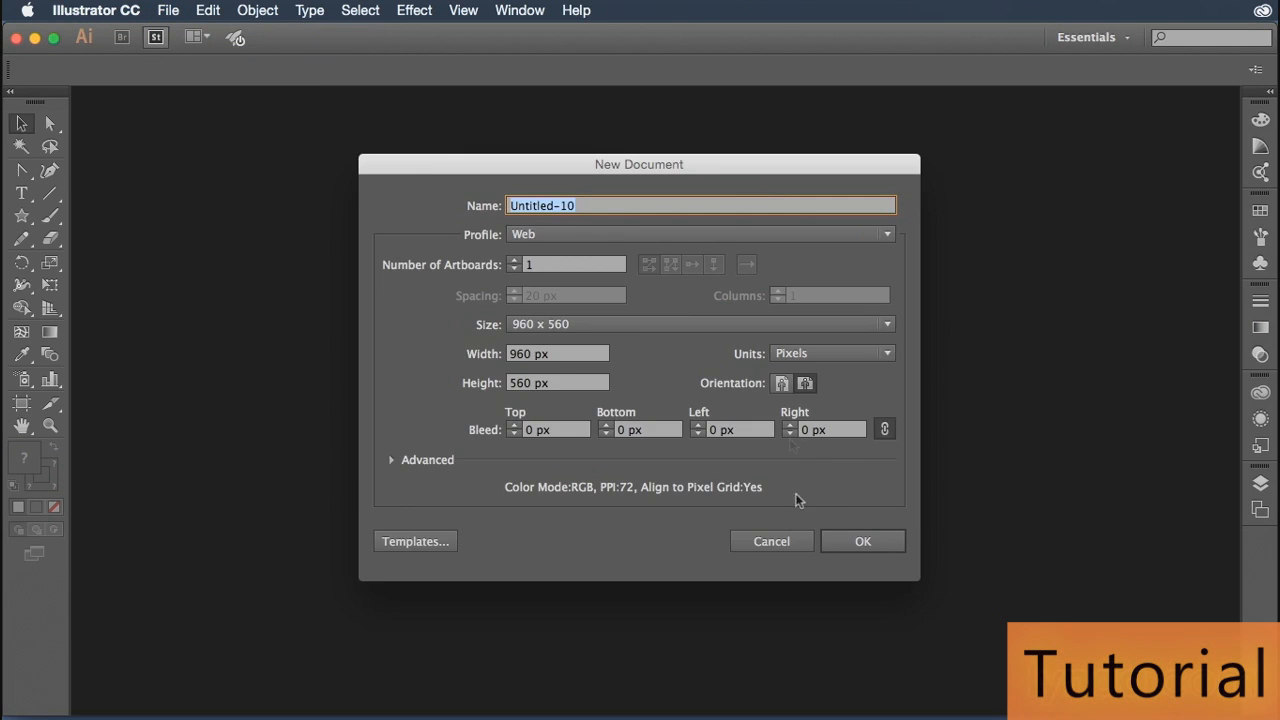
left_click(865, 541)
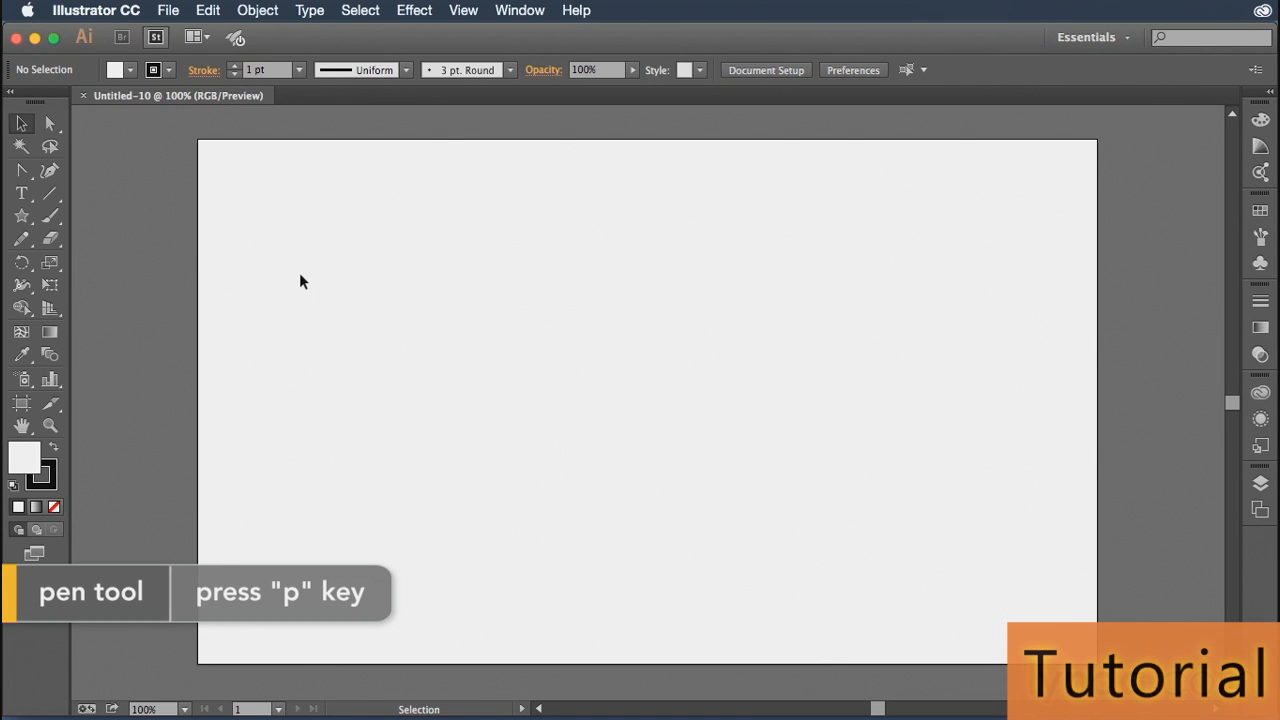
Draw a closed four-point, roughly rectangular path with the Pen tool in the artboard's upper left
key("p")
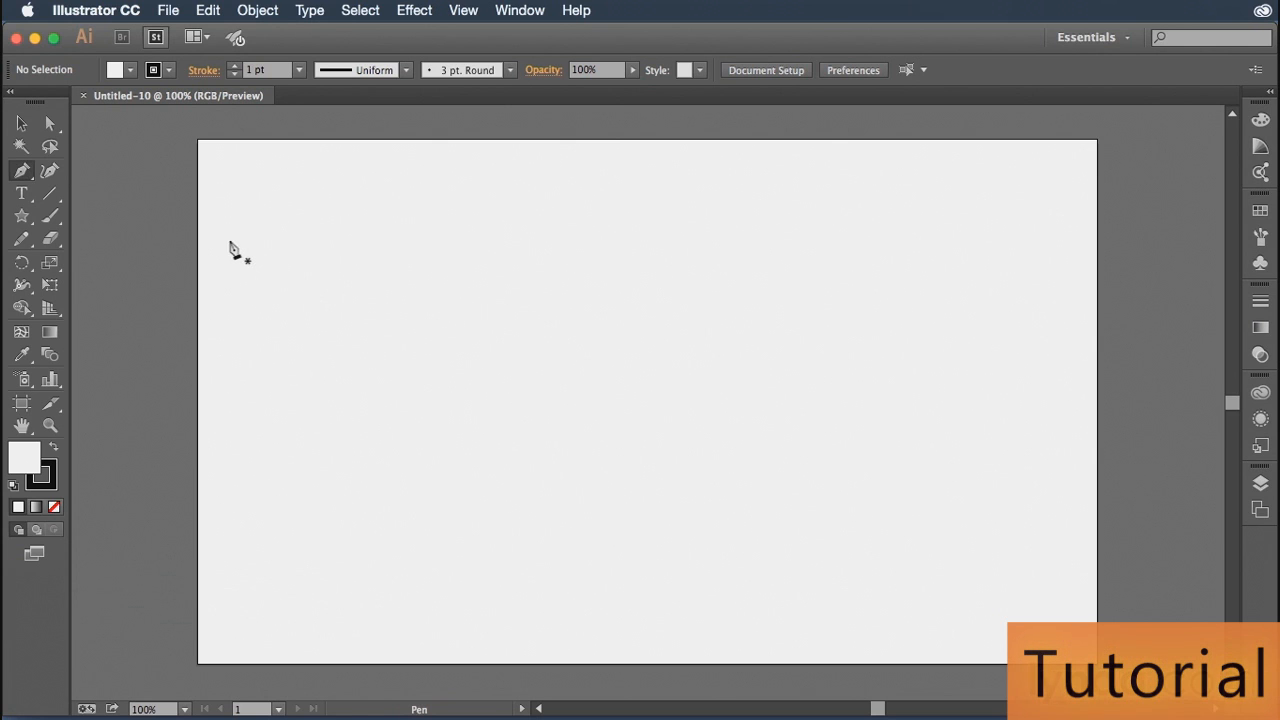
left_click(24, 175)
left_click(407, 237)
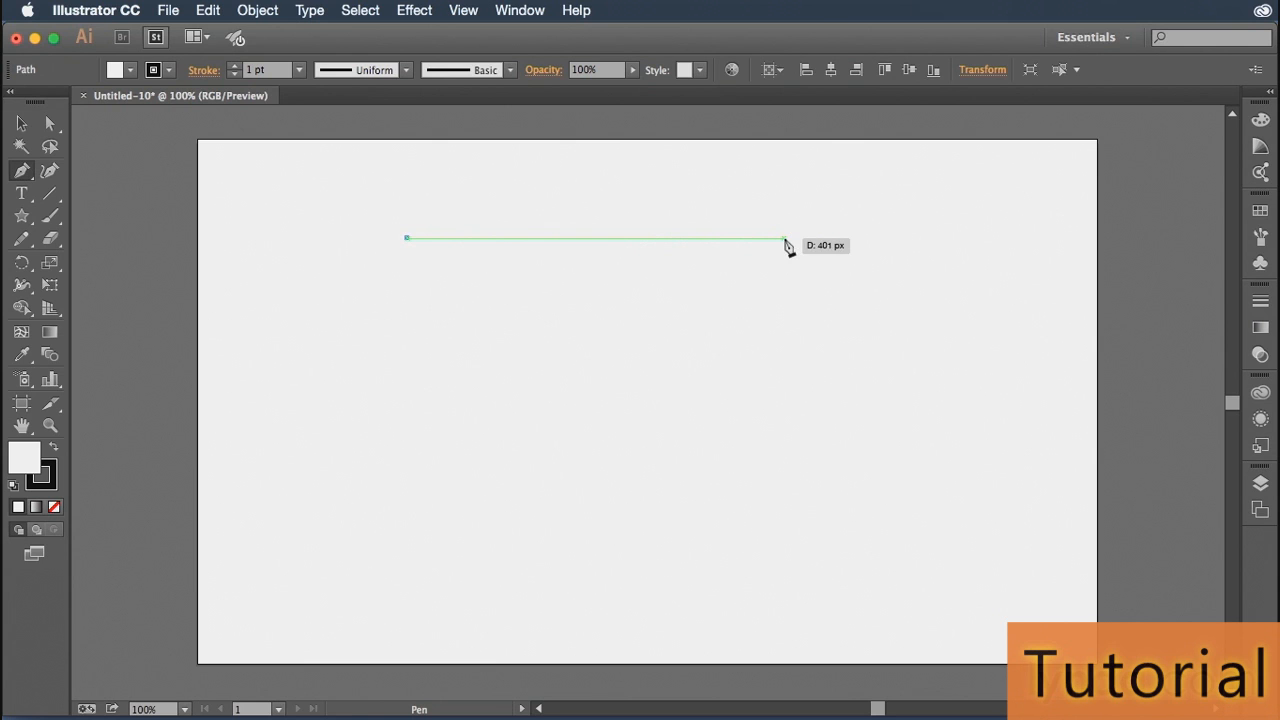
left_click(785, 239)
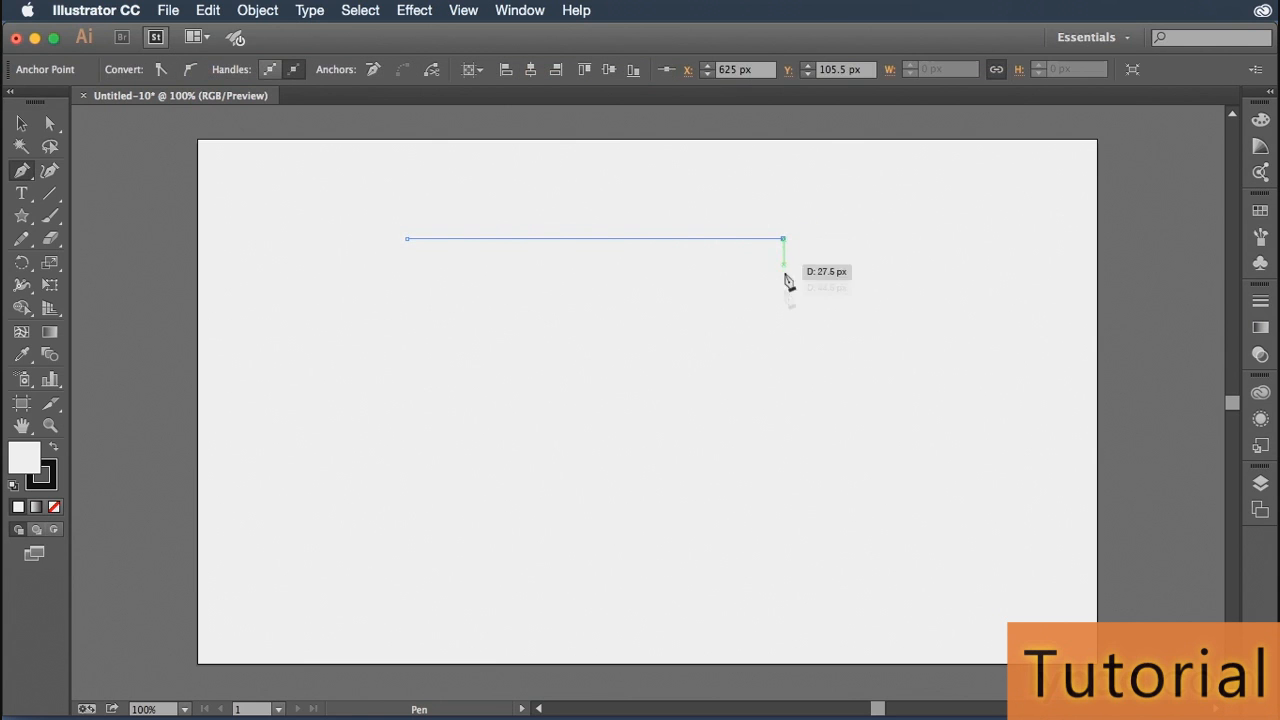
left_click(789, 453)
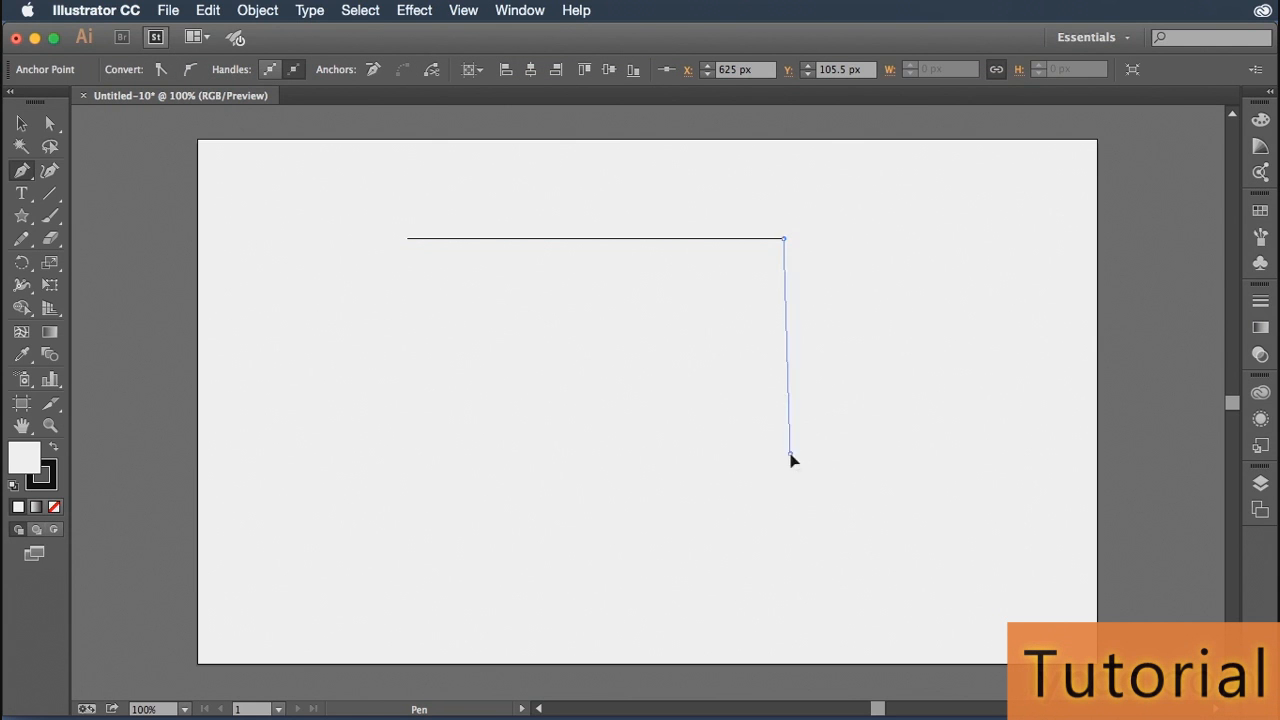
left_click(409, 450)
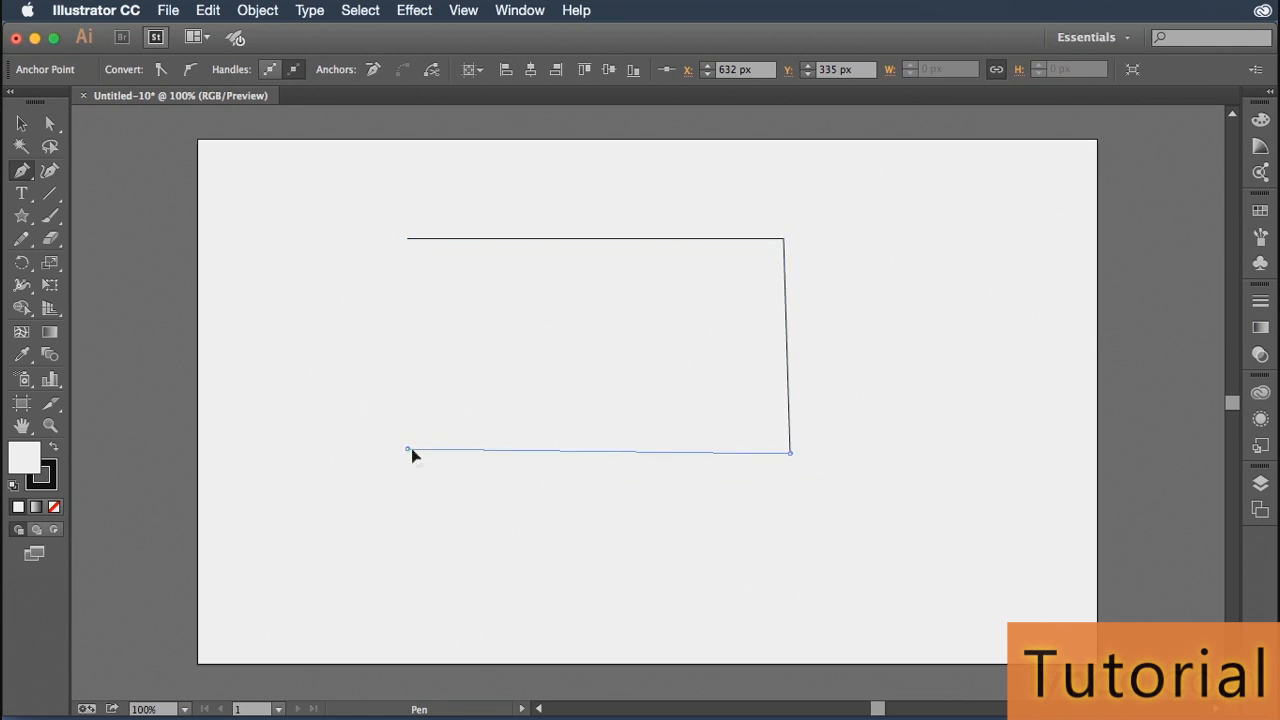
left_click(408, 241)
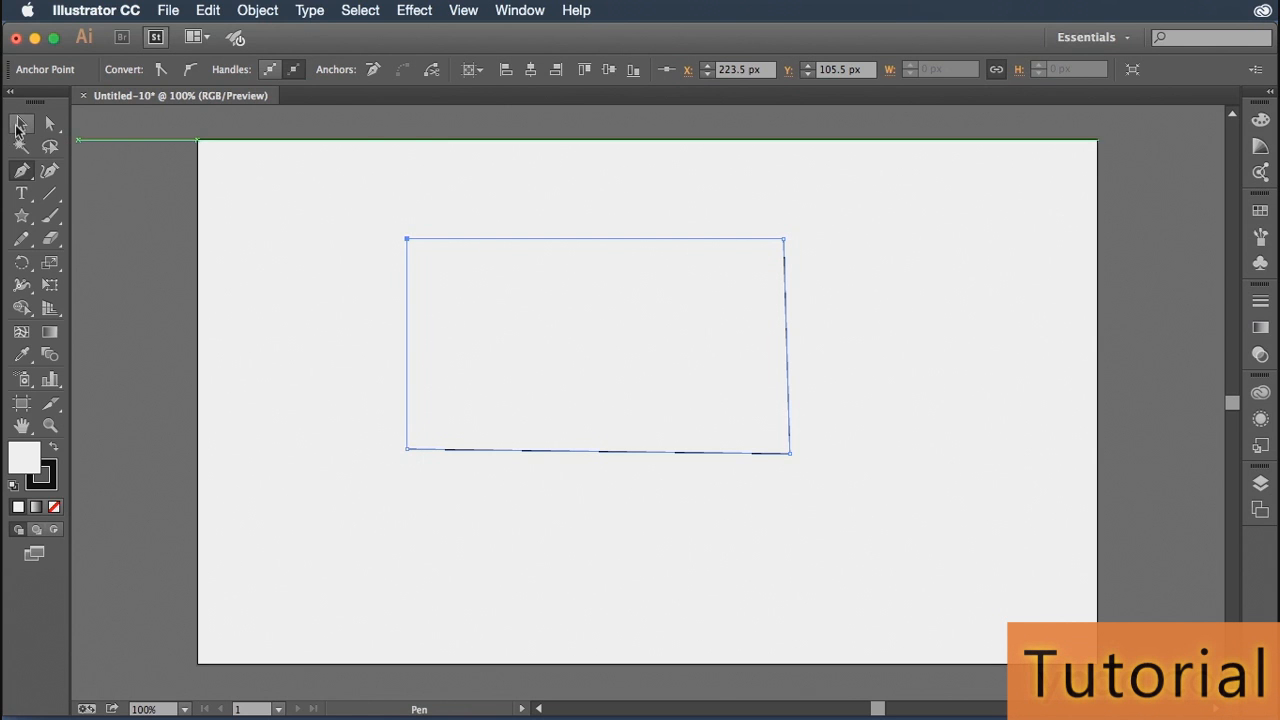
Marquee-select the rectangular path and delete it, then reveal the Pen tool flyout
left_click(19, 125)
key("Delete")
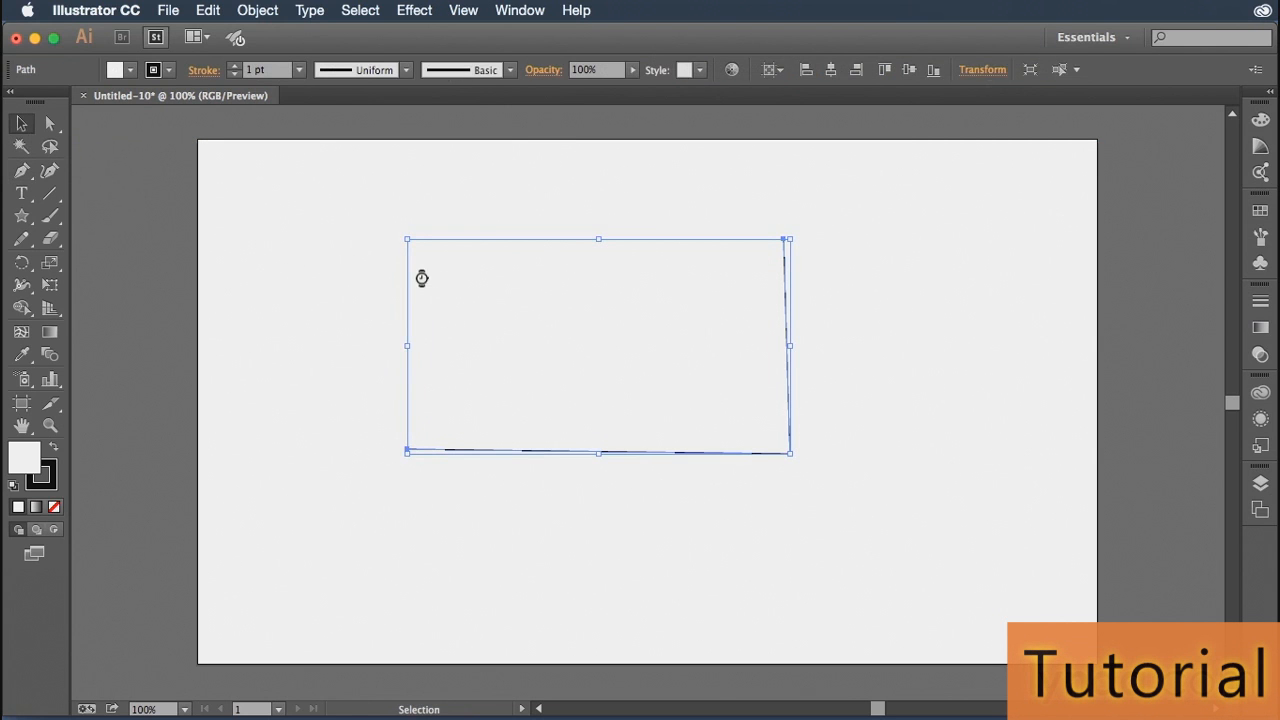
left_click_drag(364, 206, 898, 493)
key("Delete")
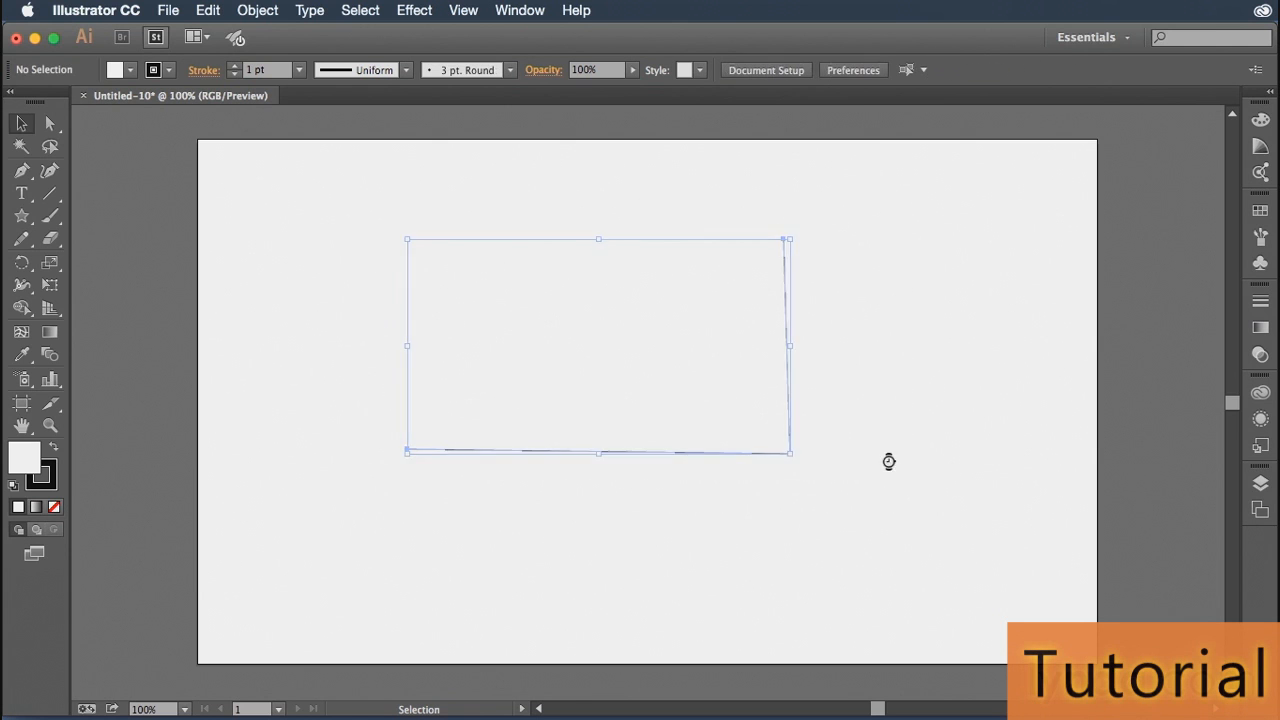
left_click(17, 174)
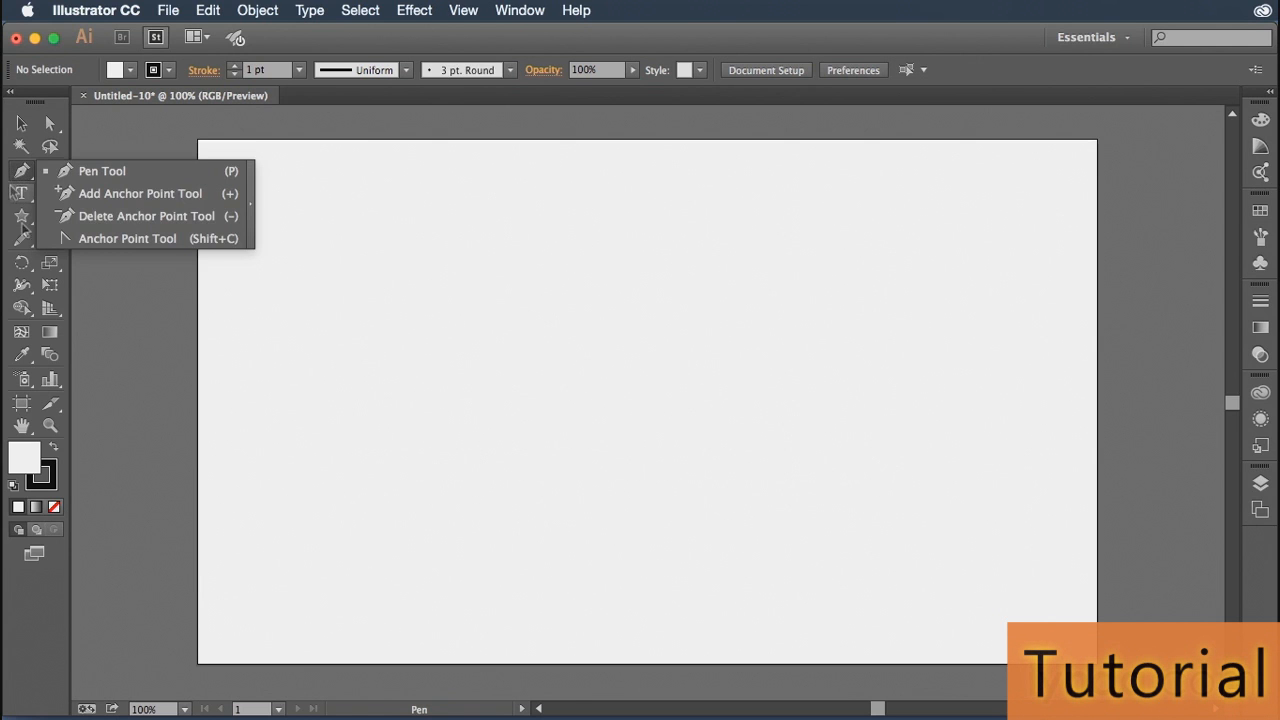
Tear off the pen tools into a floating panel and draw a perfect circle with the Ellipse tool
left_click(250, 210)
left_click_drag(97, 187, 642, 185)
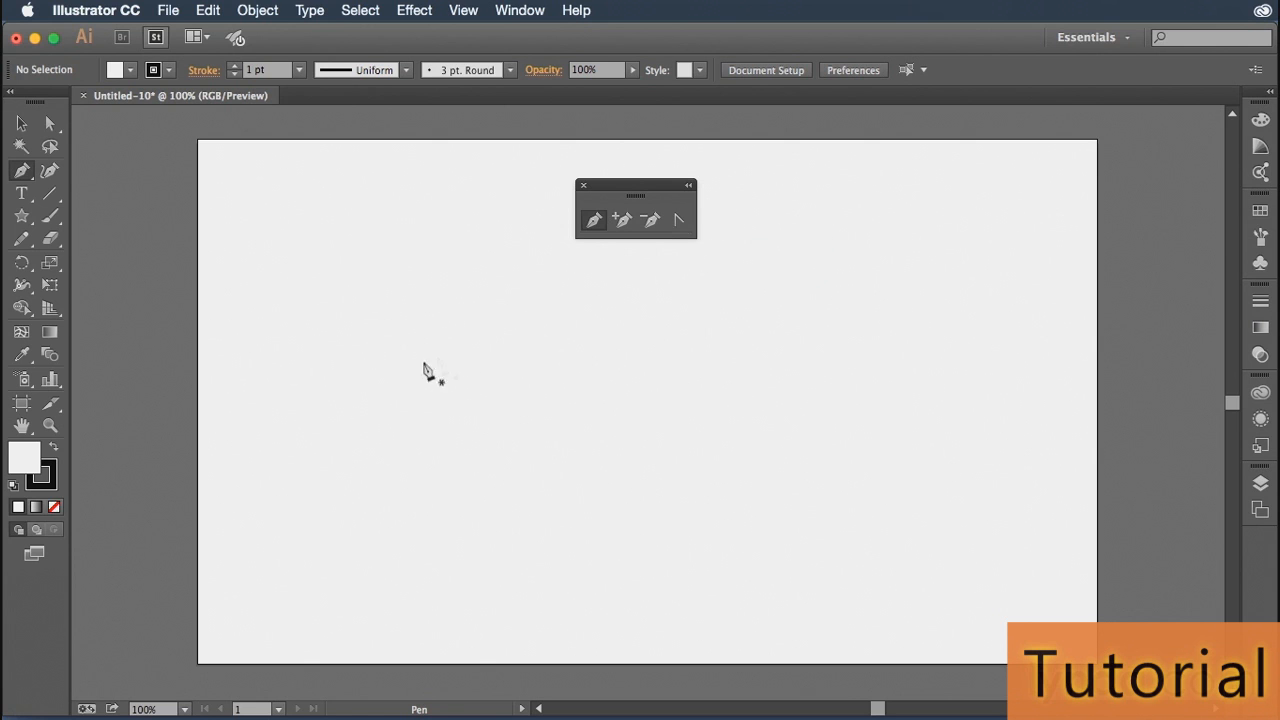
left_click_drag(21, 216, 116, 258)
left_click_drag(419, 338, 688, 538)
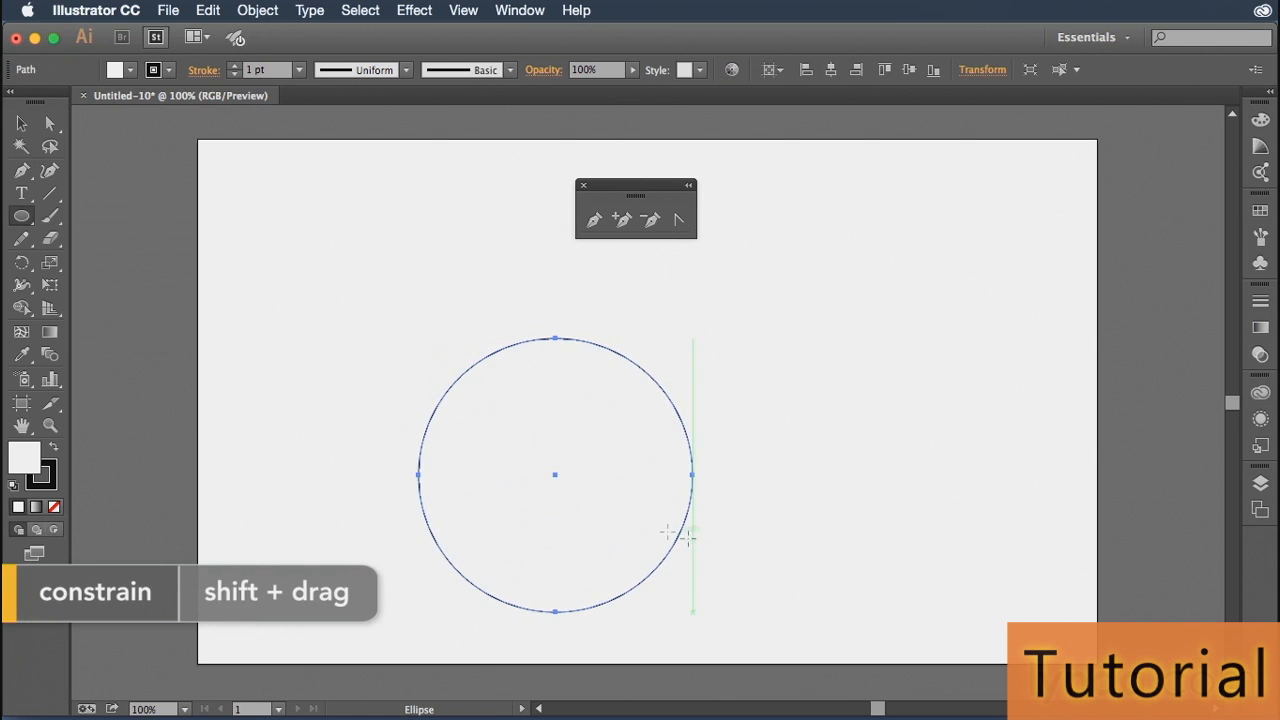
left_click(651, 220)
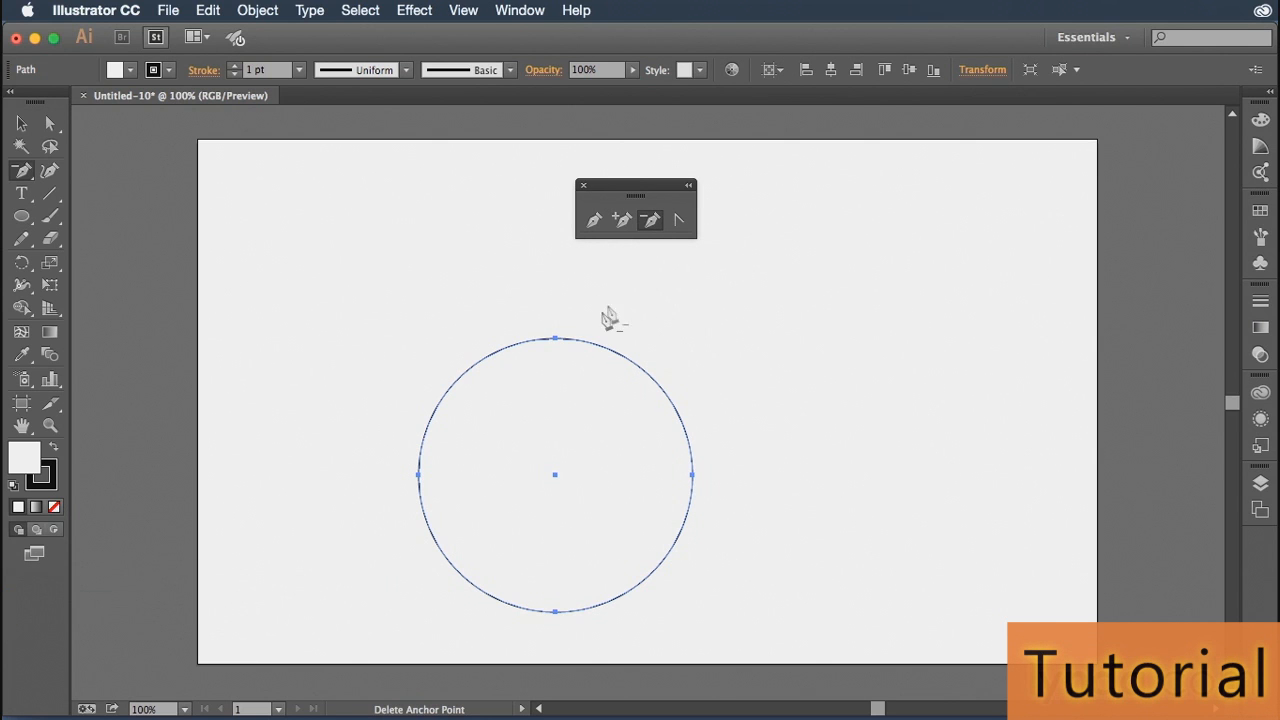
left_click(556, 340)
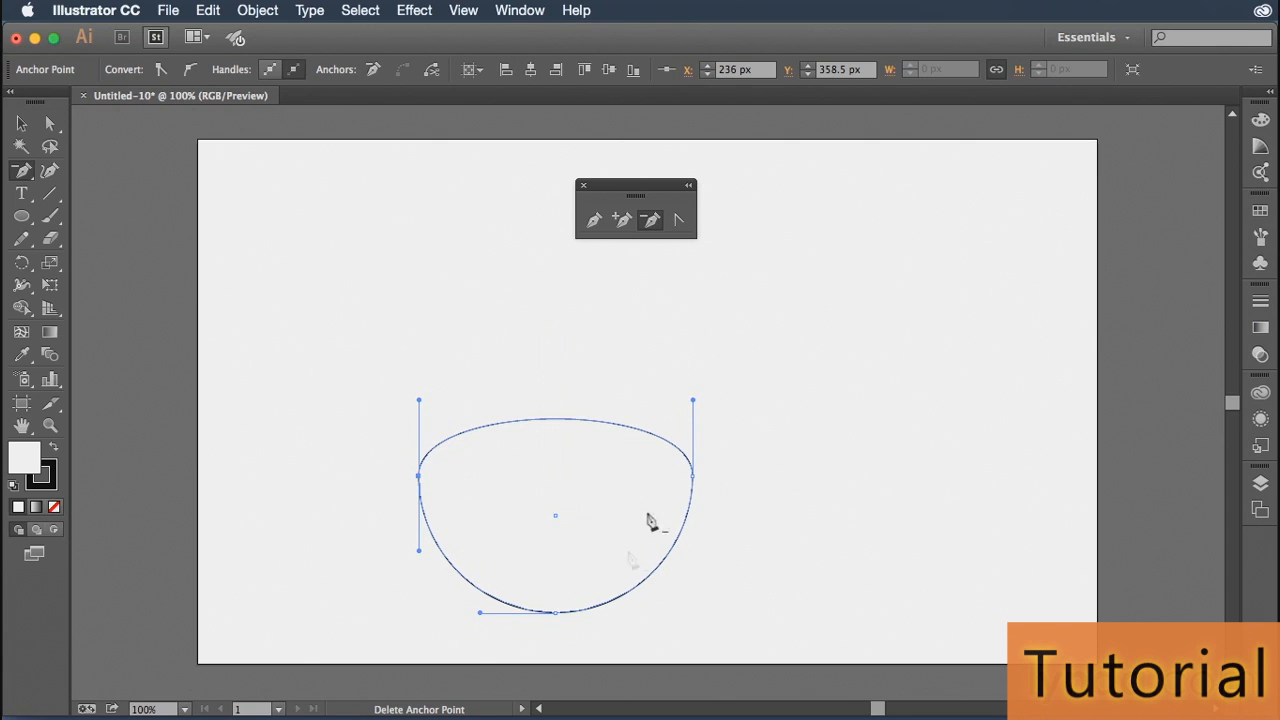
left_click(419, 476)
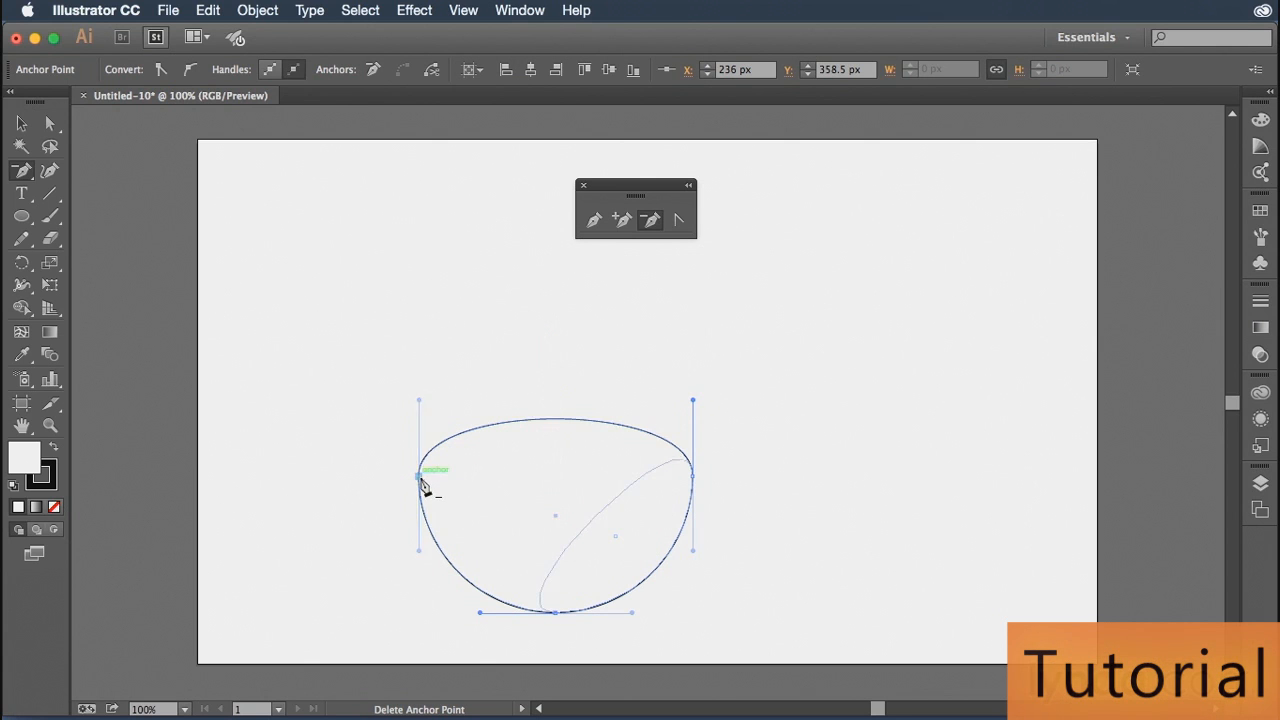
left_click(555, 613)
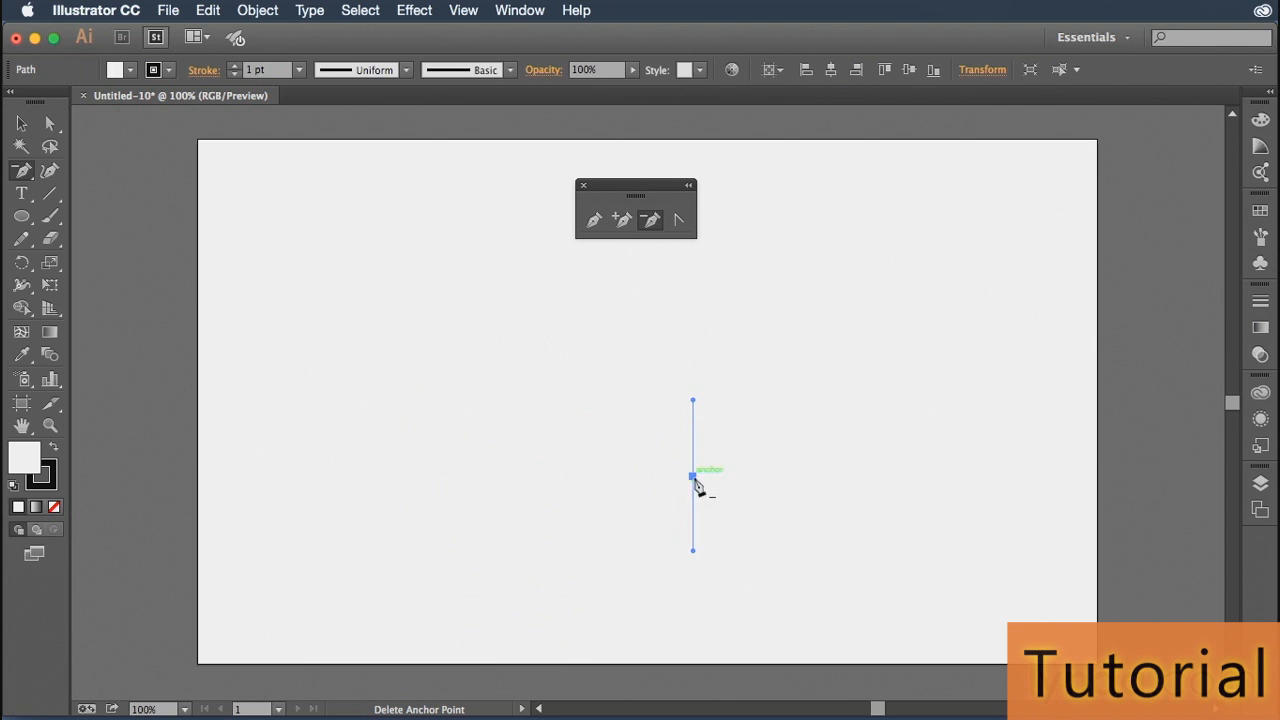
key("super+z")
key("super+z")
Add anchor points to the circle's upper-right, lower-left and upper-left edges
left_click(622, 220)
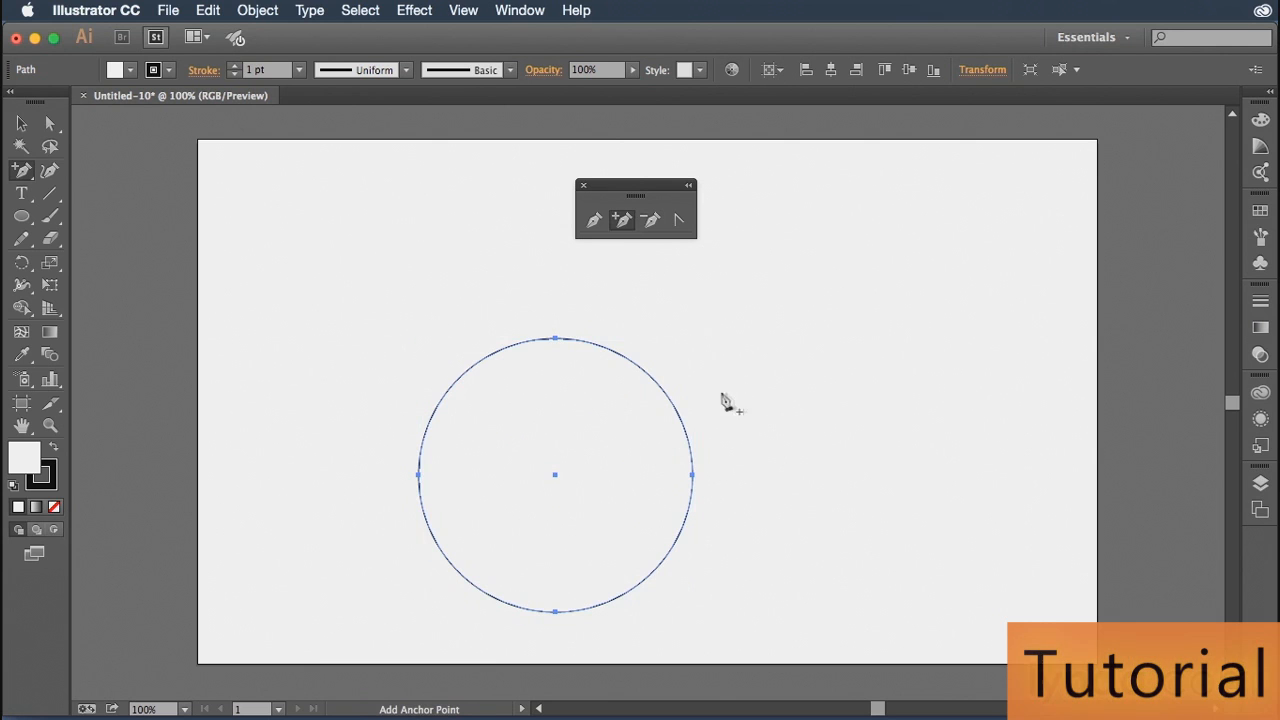
left_click(630, 360)
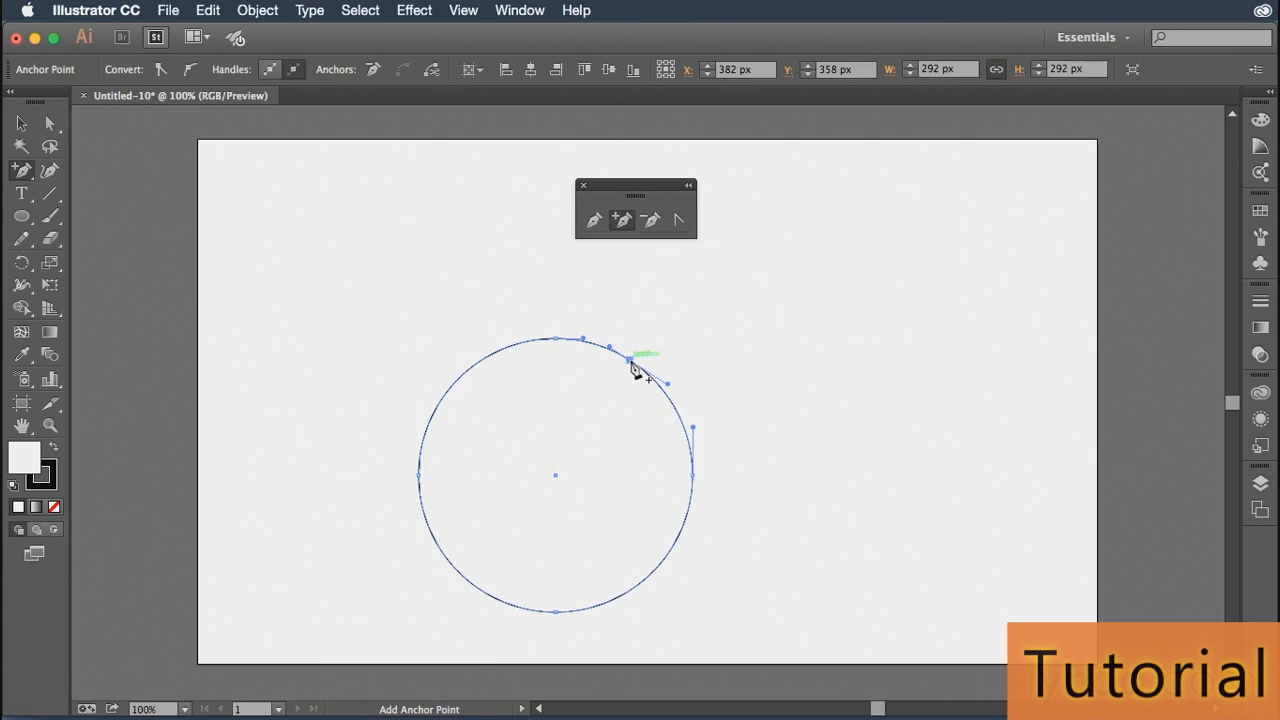
left_click(453, 567)
left_click(465, 373)
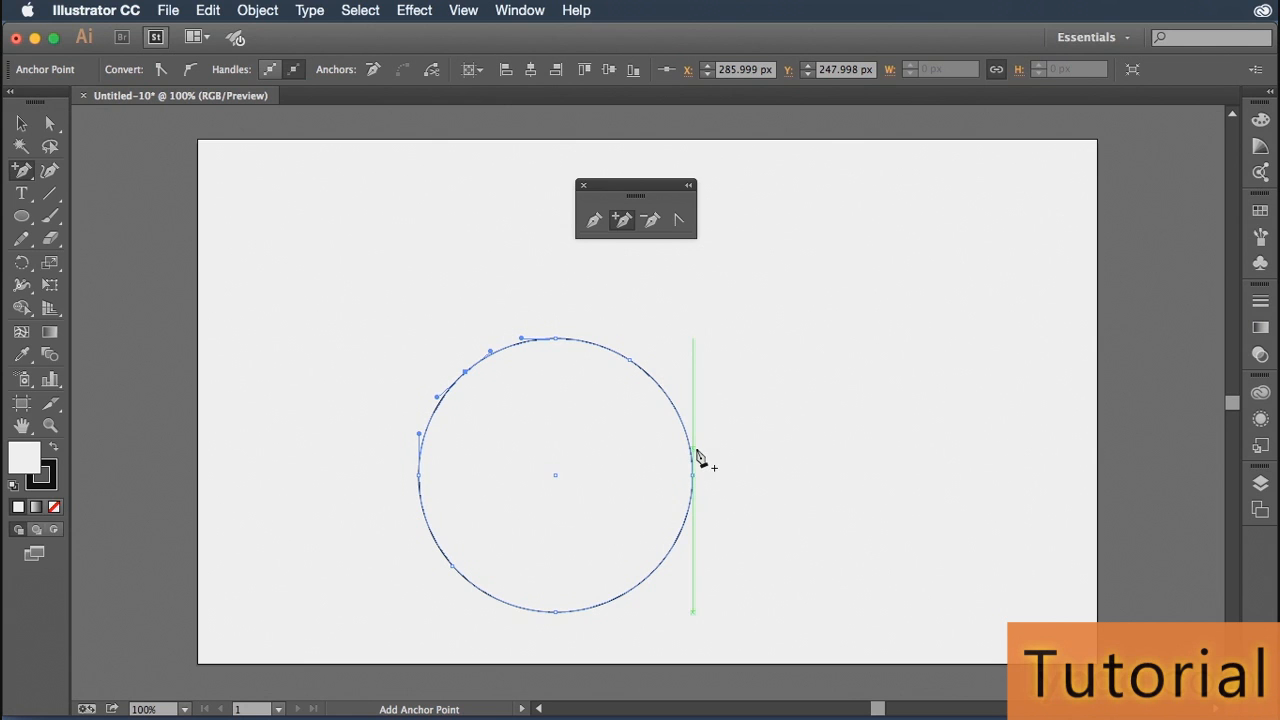
Drag the upper-right anchor slightly with Direct Selection, then select the whole circle
key("a")
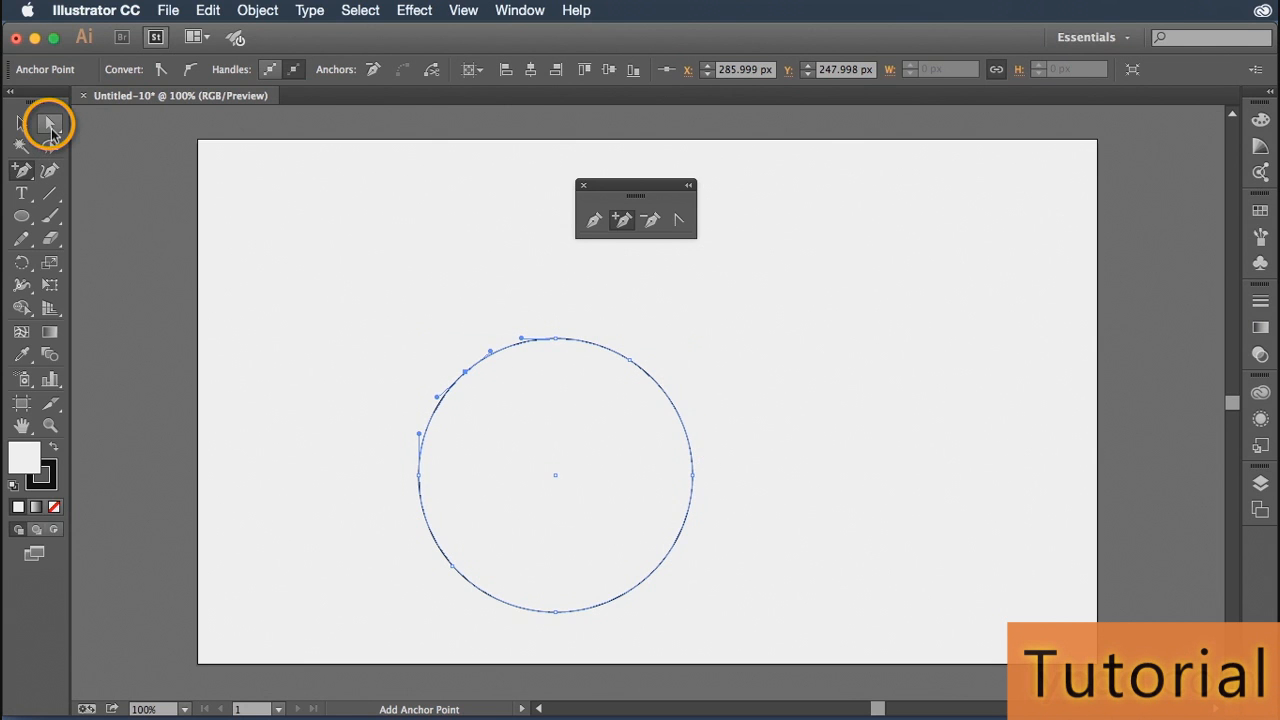
left_click_drag(572, 338, 628, 360)
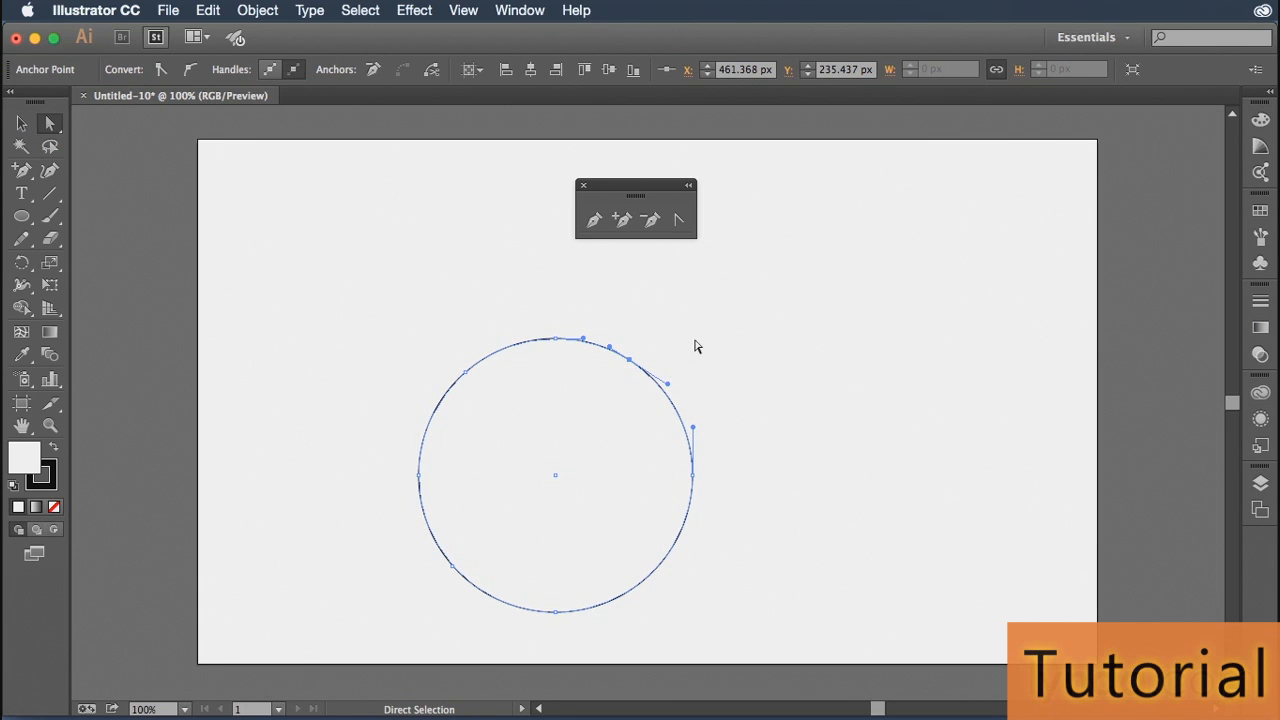
key("super")
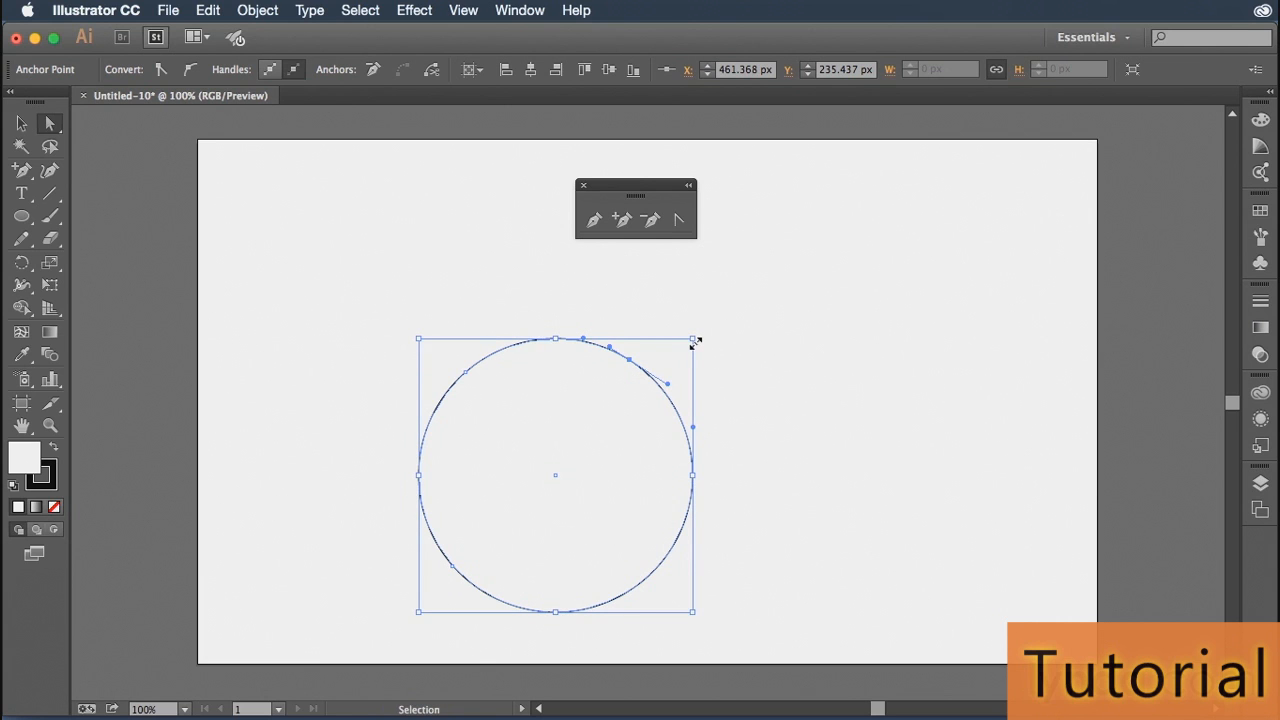
left_click(694, 341, "super")
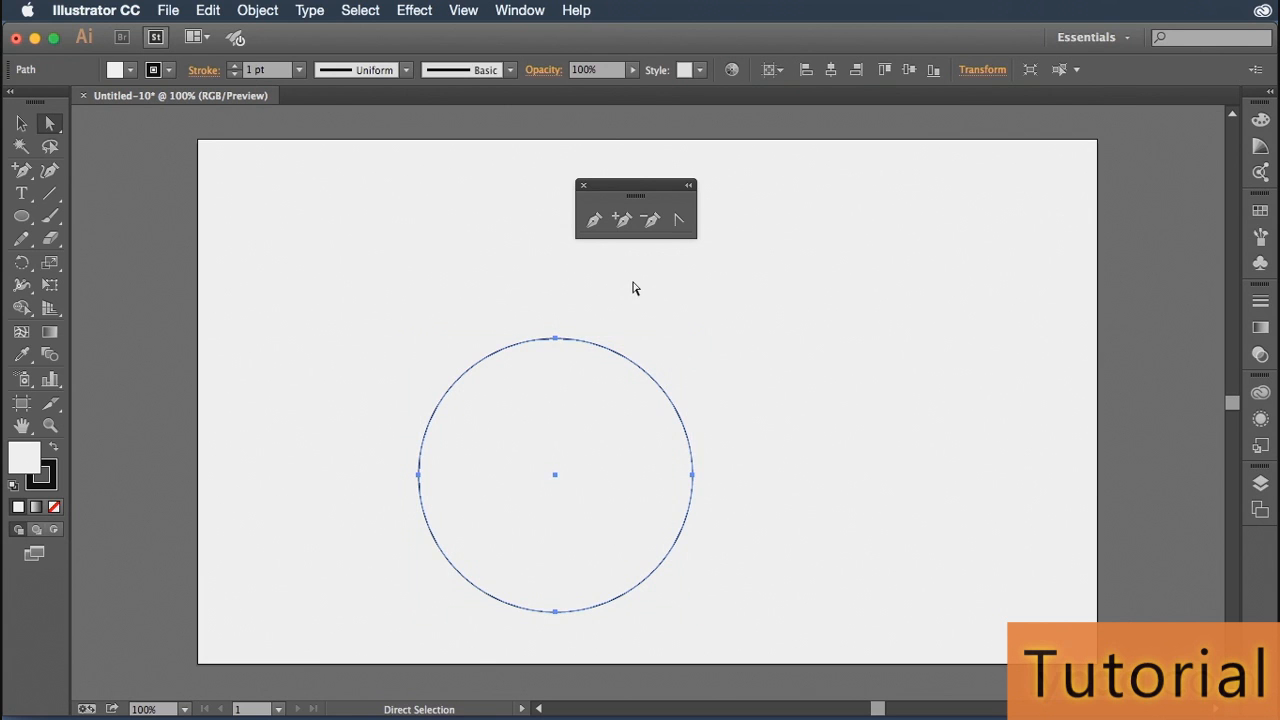
Move the pen tools panel aside and drag the circle about 98 px right and 83 px up
left_click(677, 228)
left_click(676, 222)
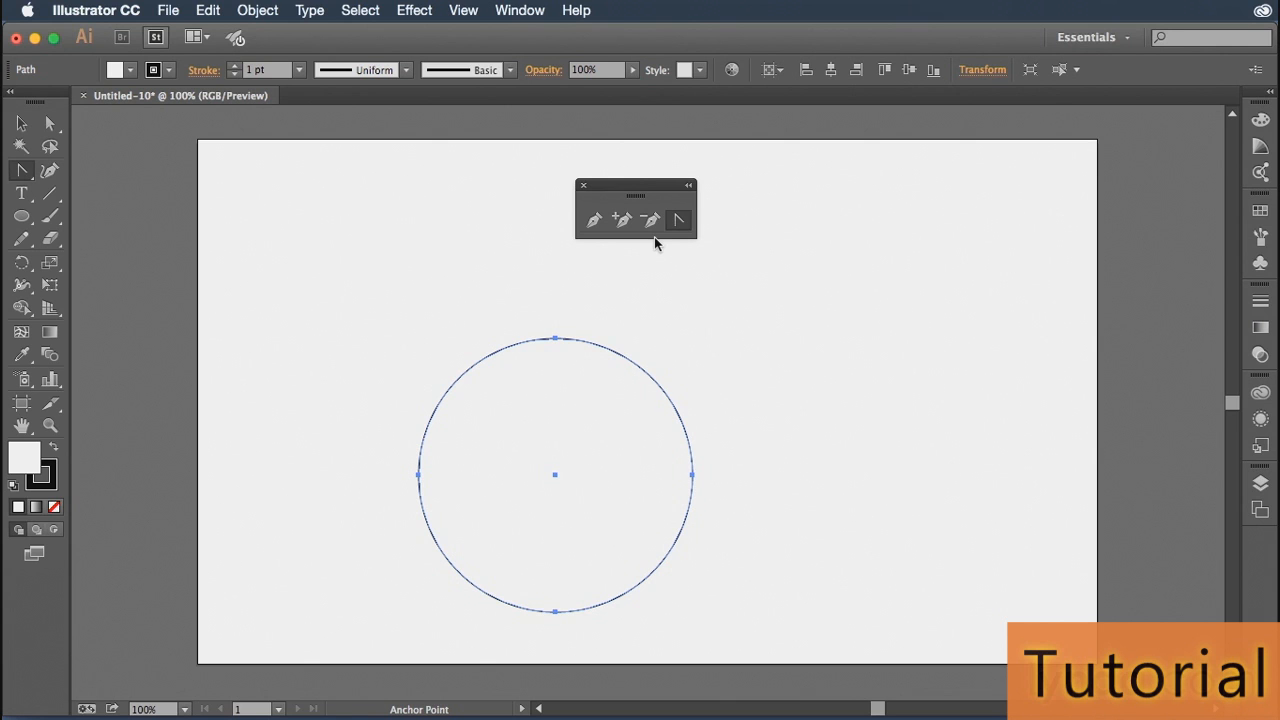
left_click_drag(648, 186, 824, 167)
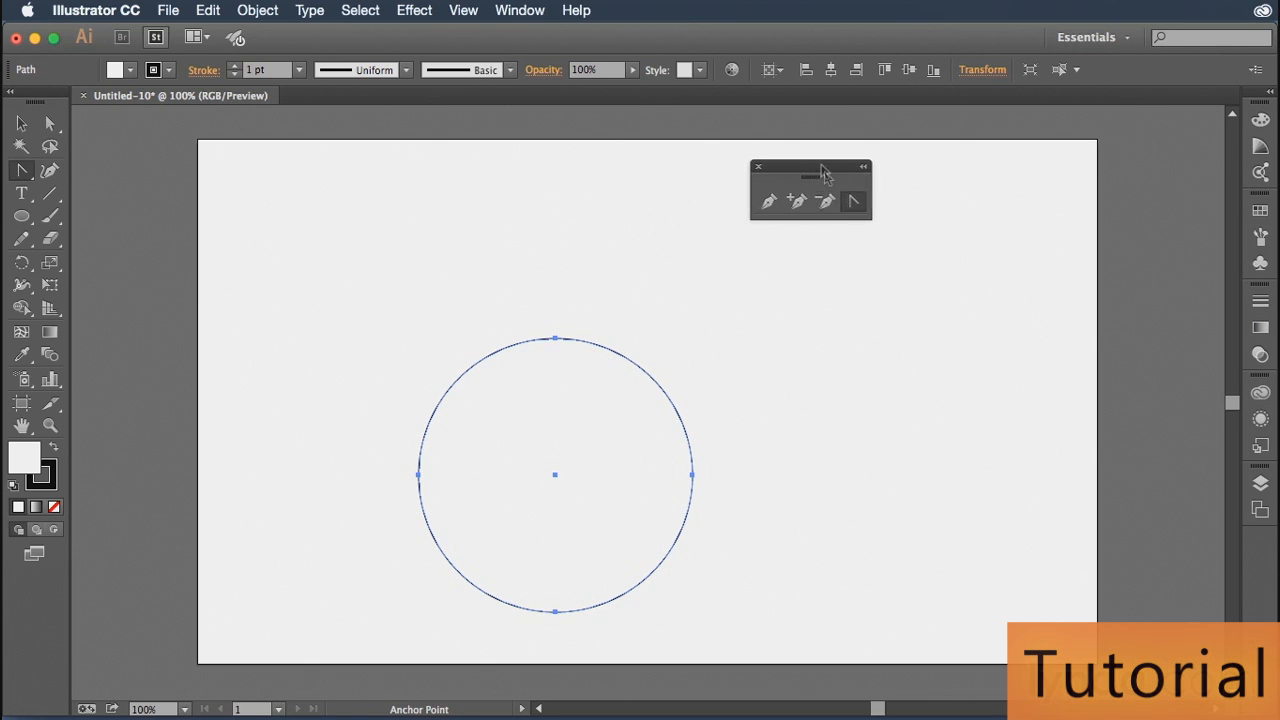
left_click(22, 122)
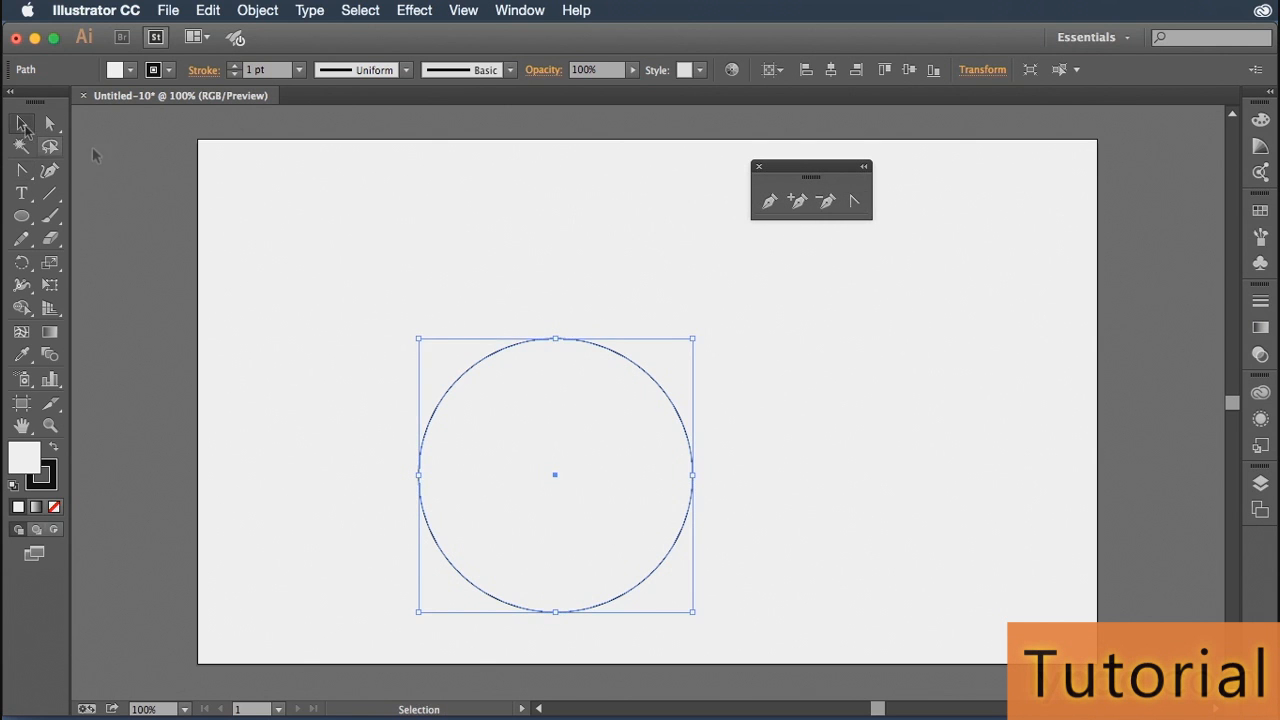
left_click_drag(627, 444, 719, 371)
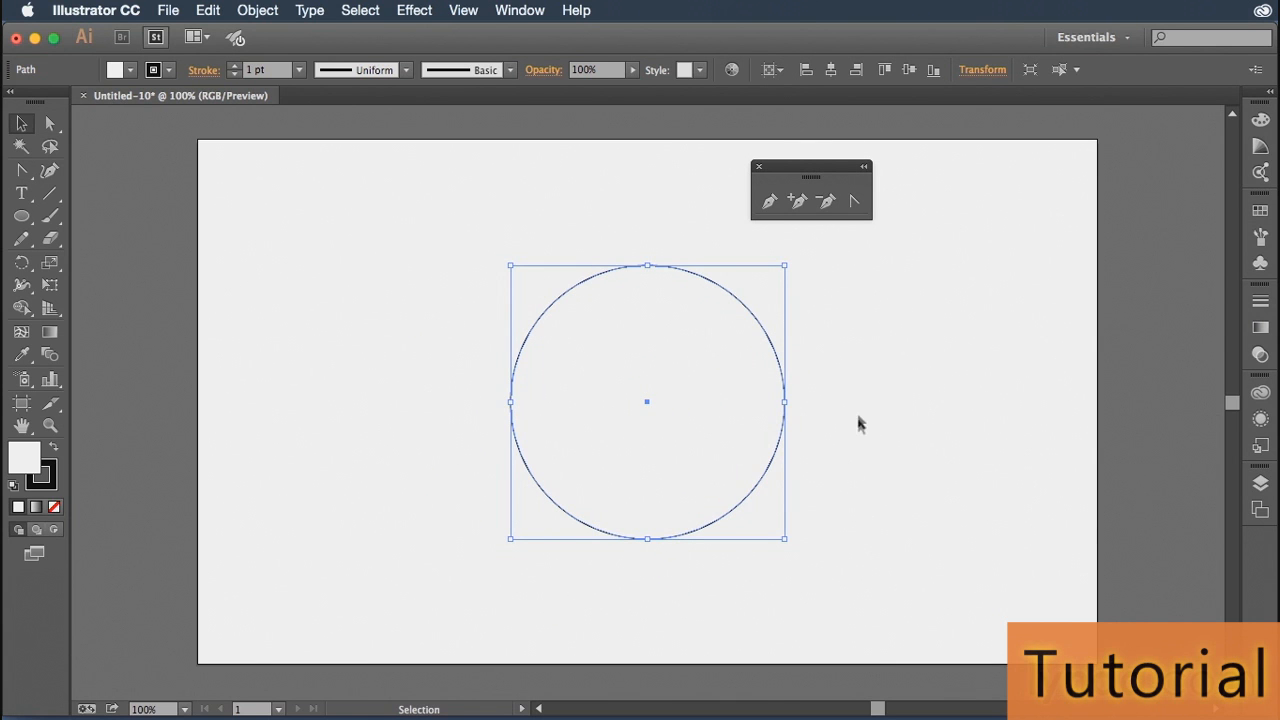
At 150% zoom, convert the circle's bottom anchor to a corner, then drag out handles to smooth it
key("super+equal")
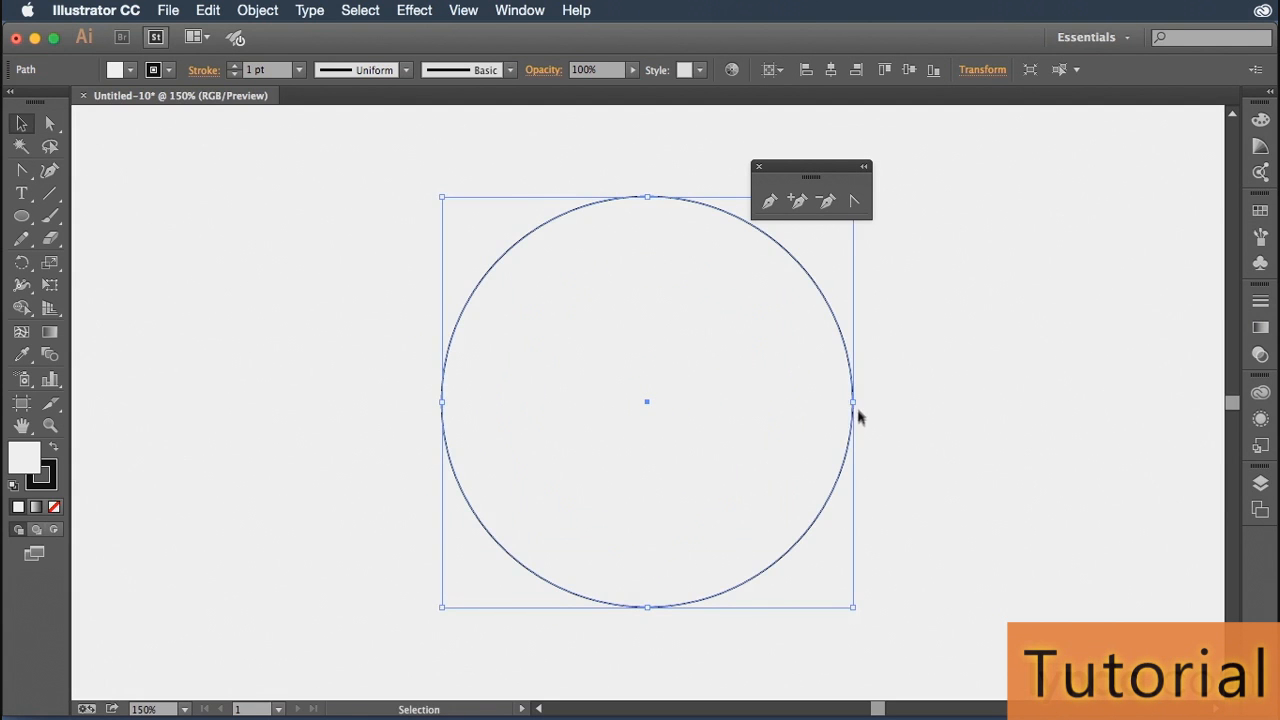
left_click(853, 202)
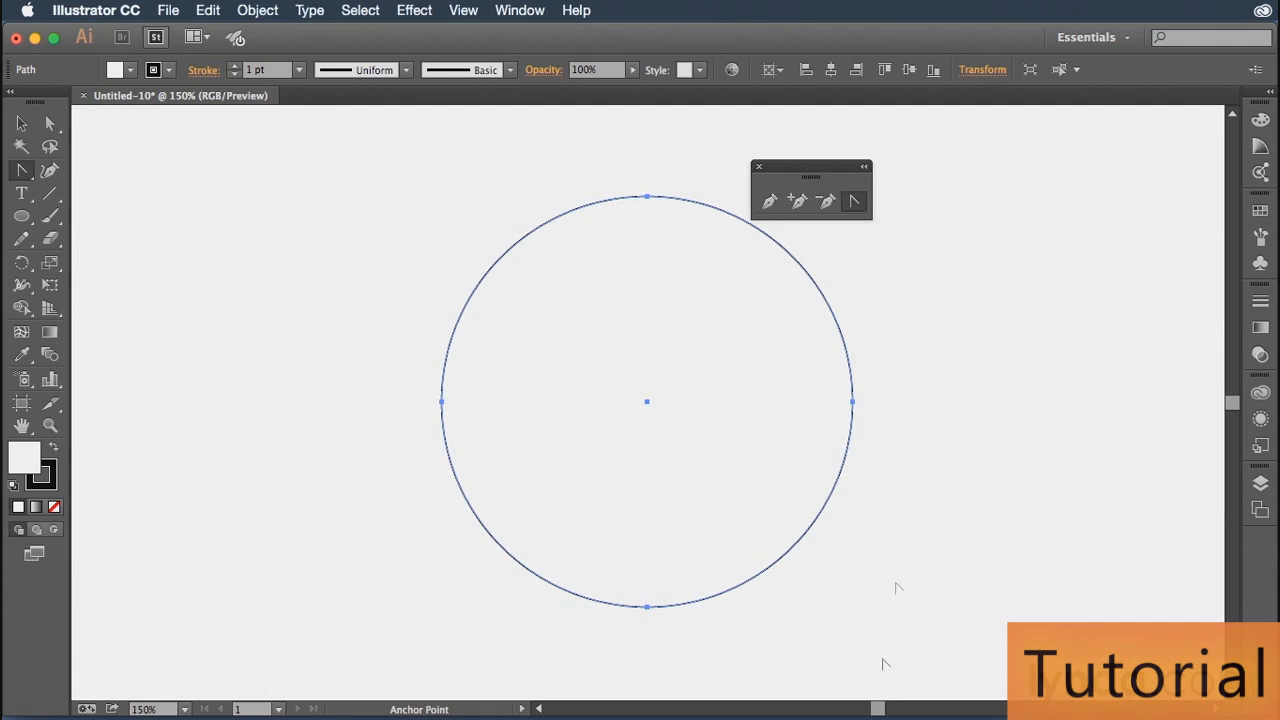
left_click(647, 607)
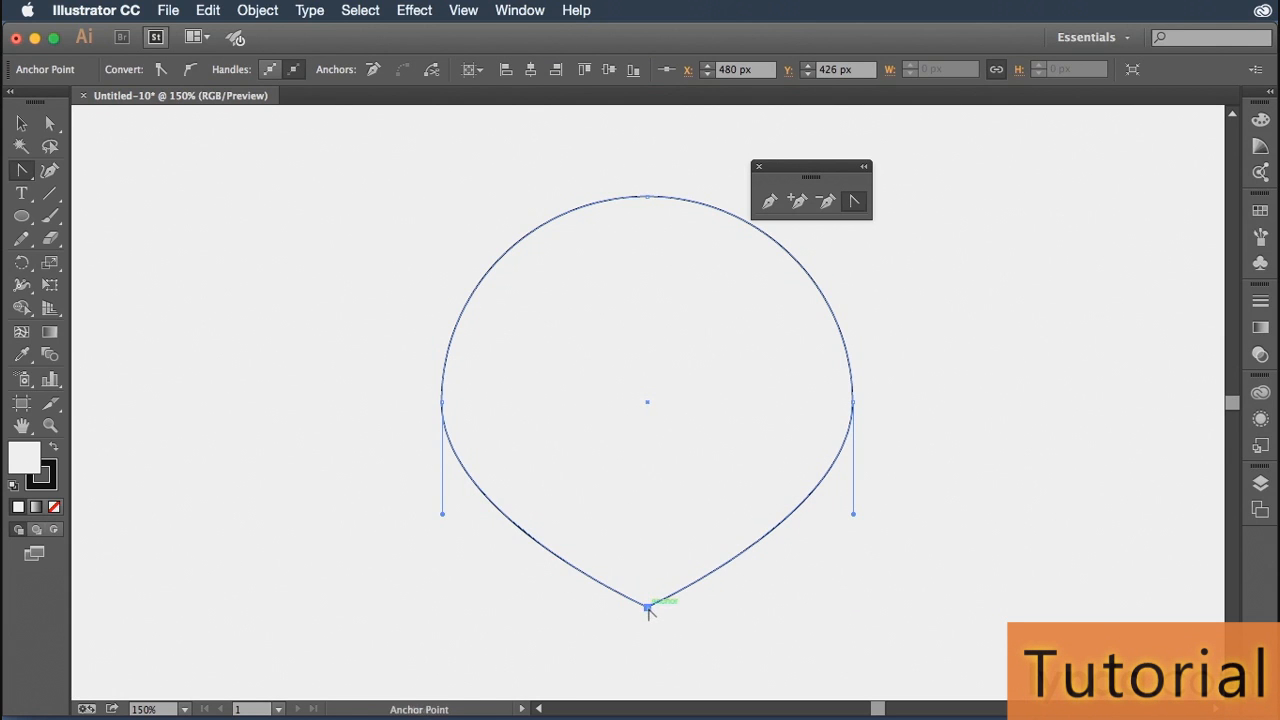
left_click_drag(649, 610, 534, 608)
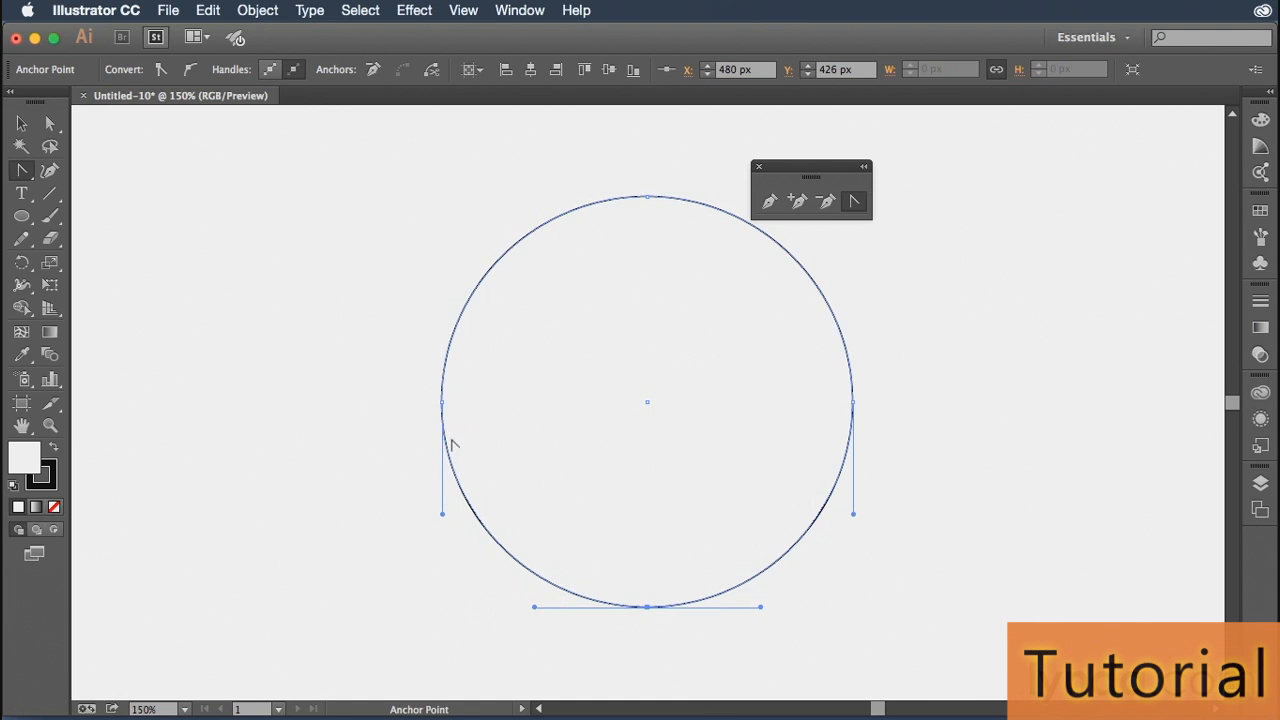
left_click(769, 201)
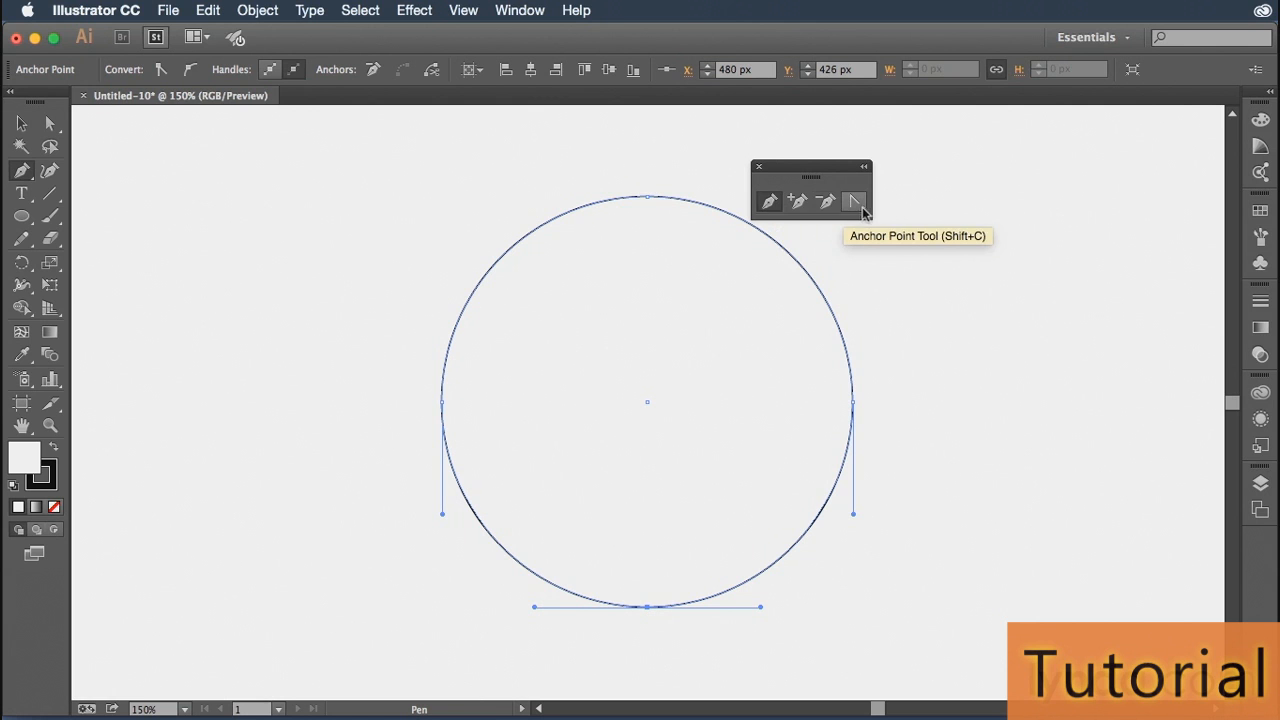
Draw a straight two-point pen segment across the upper artboard above the circle
key("super+minus")
key("super+minus")
key("super+minus")
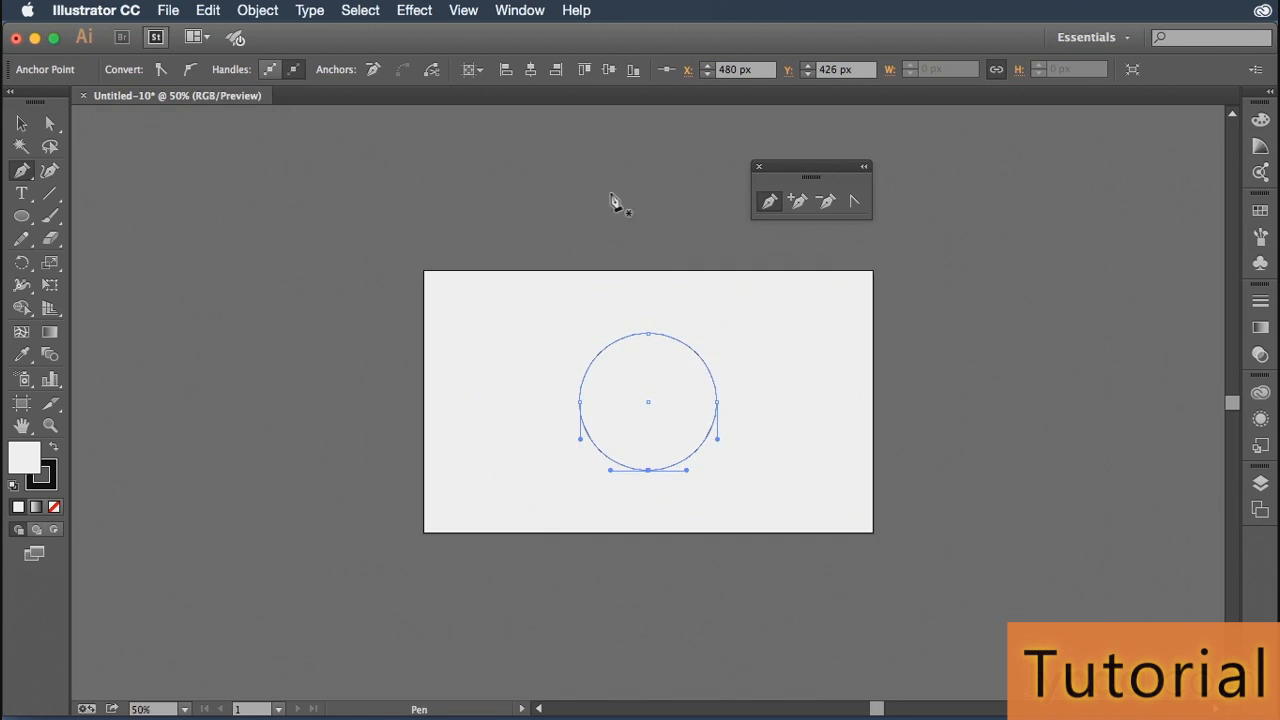
key("super+equal")
key("super+equal")
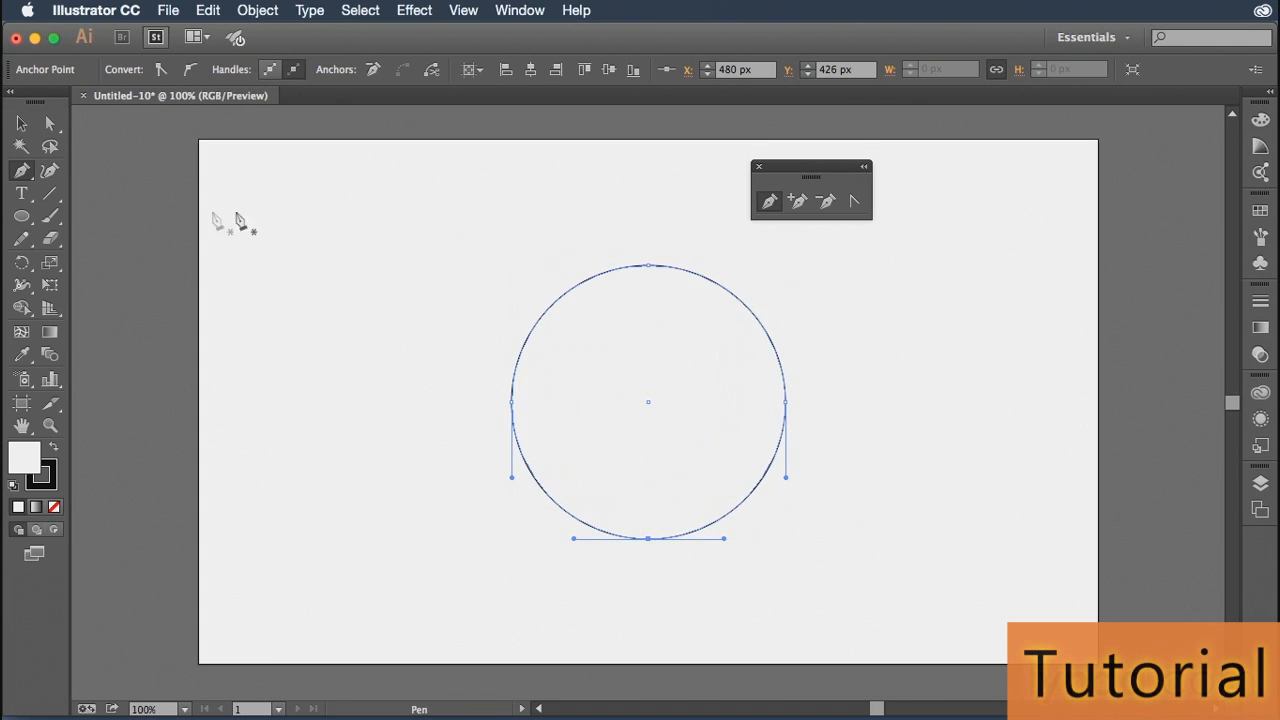
left_click(387, 223)
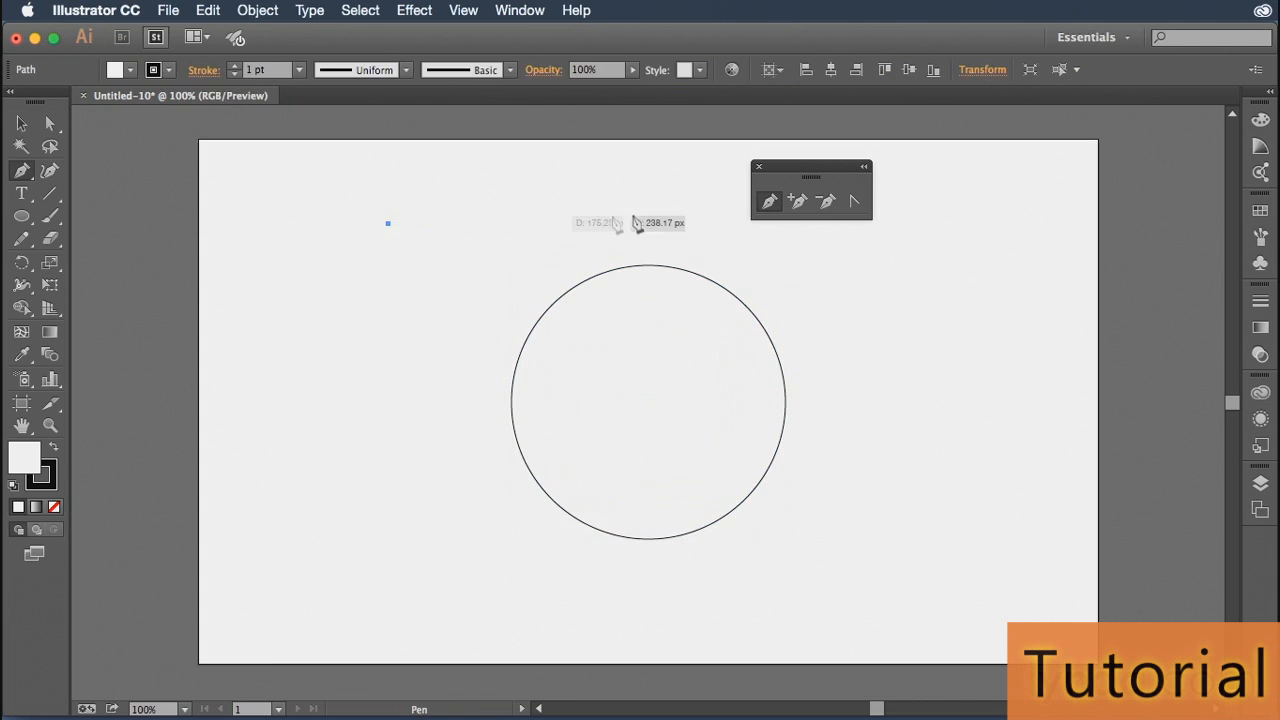
left_click(660, 214)
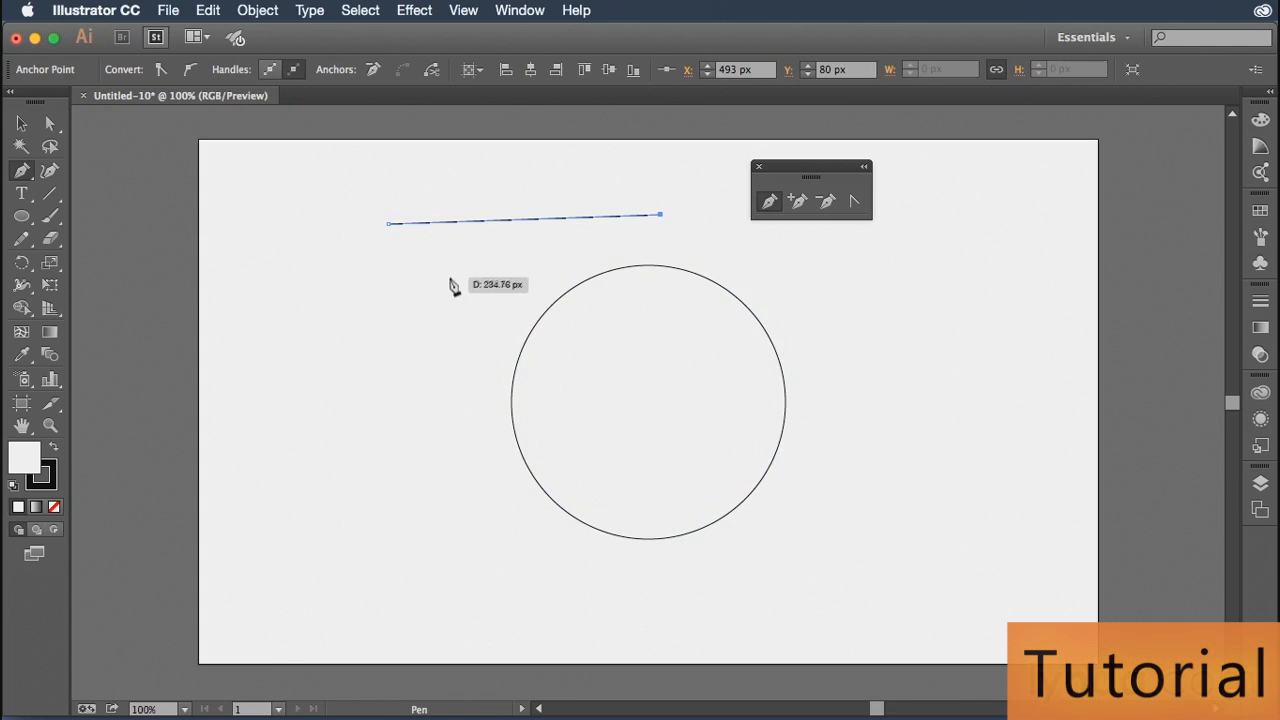